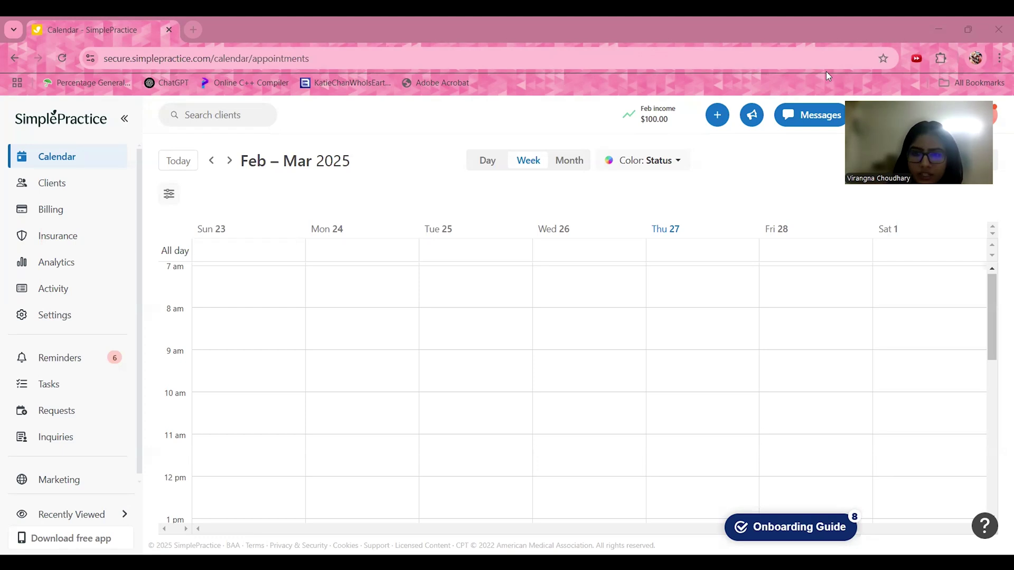
Step: Preview the Color: Status options, then the Day and February 2025 Month calendar views
click(649, 164)
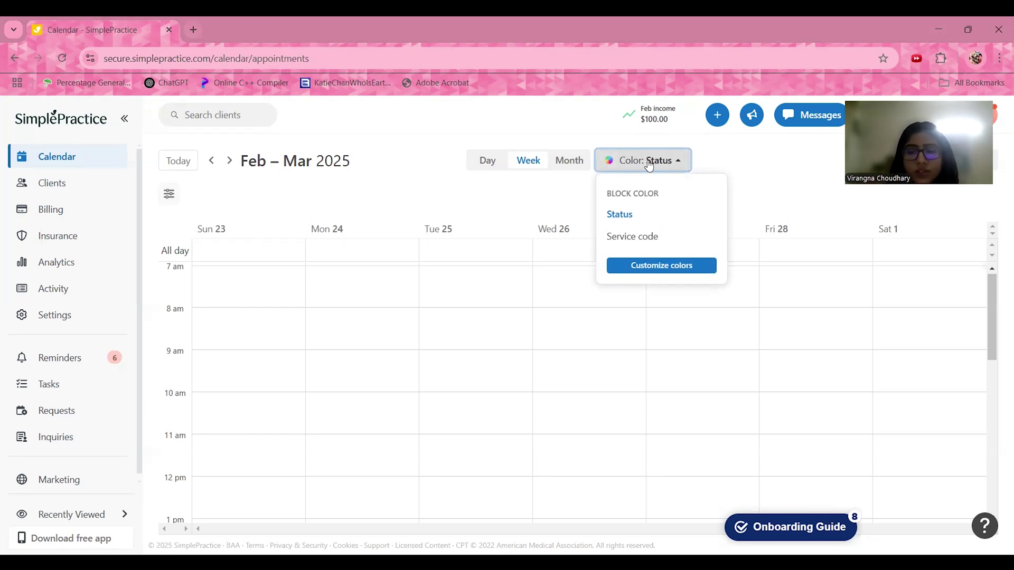
click(711, 161)
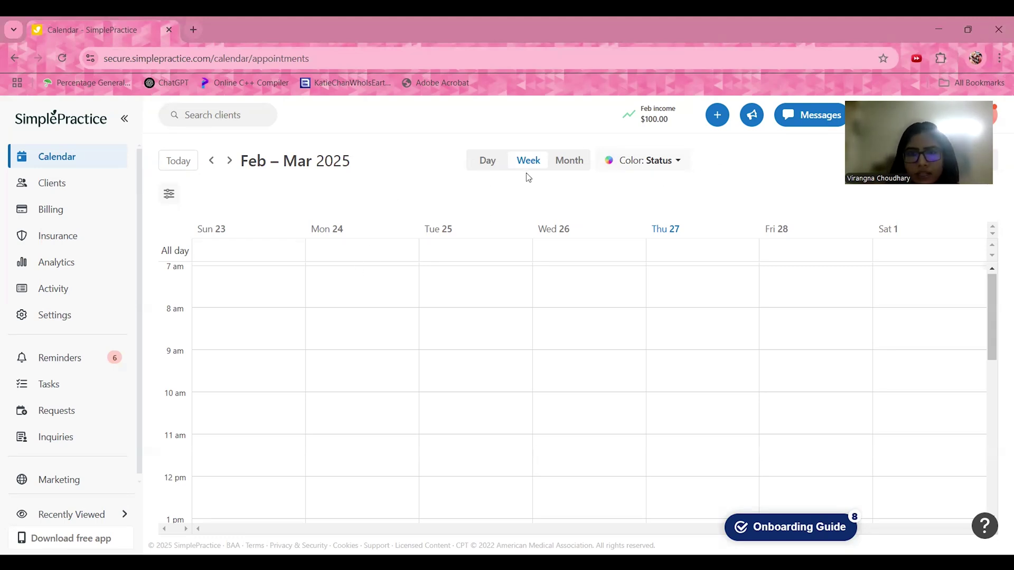
click(487, 161)
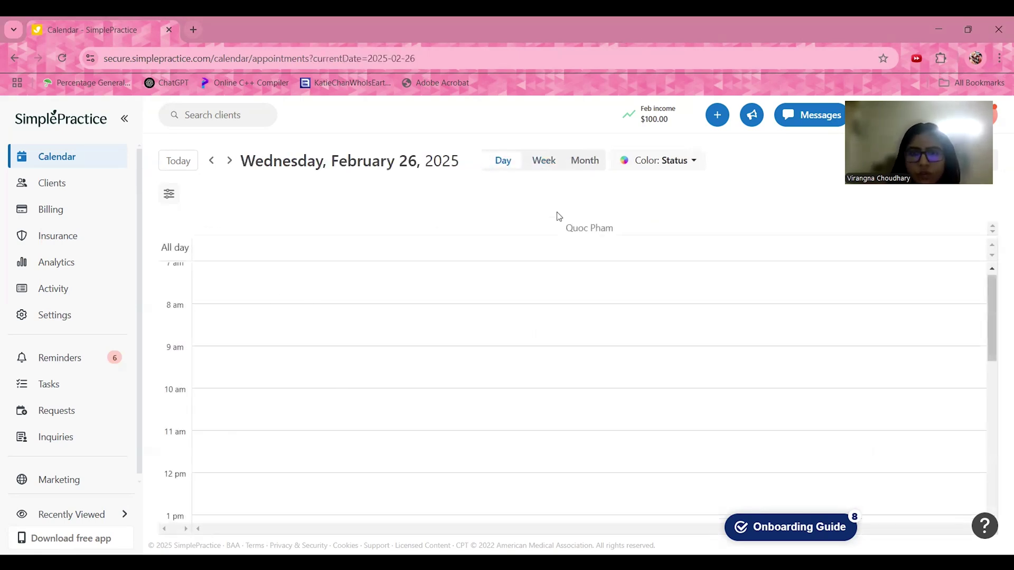
click(585, 161)
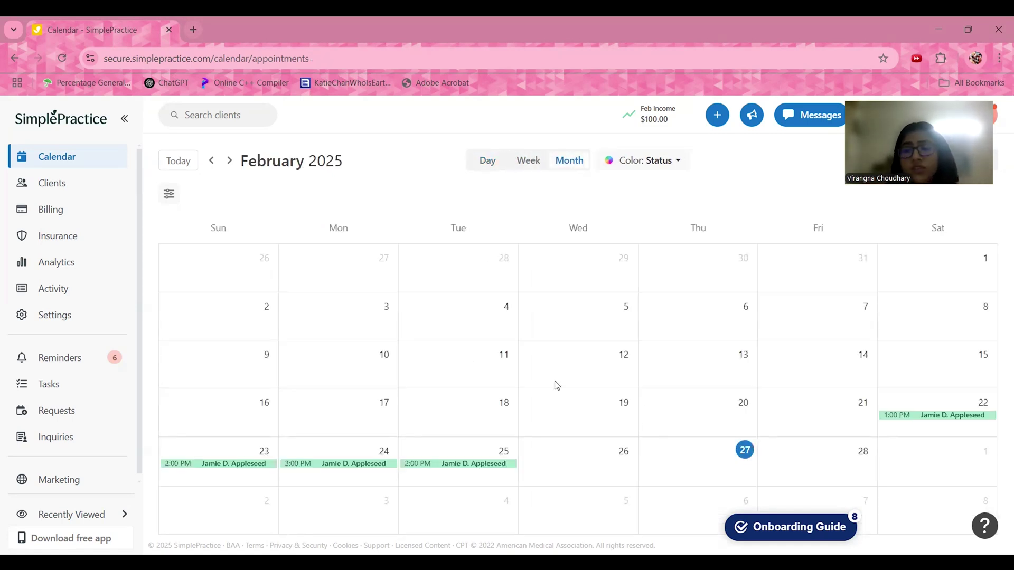
Step: Return to the week view and start a new appointment on Tuesday 25 at 7:15 AM
click(526, 165)
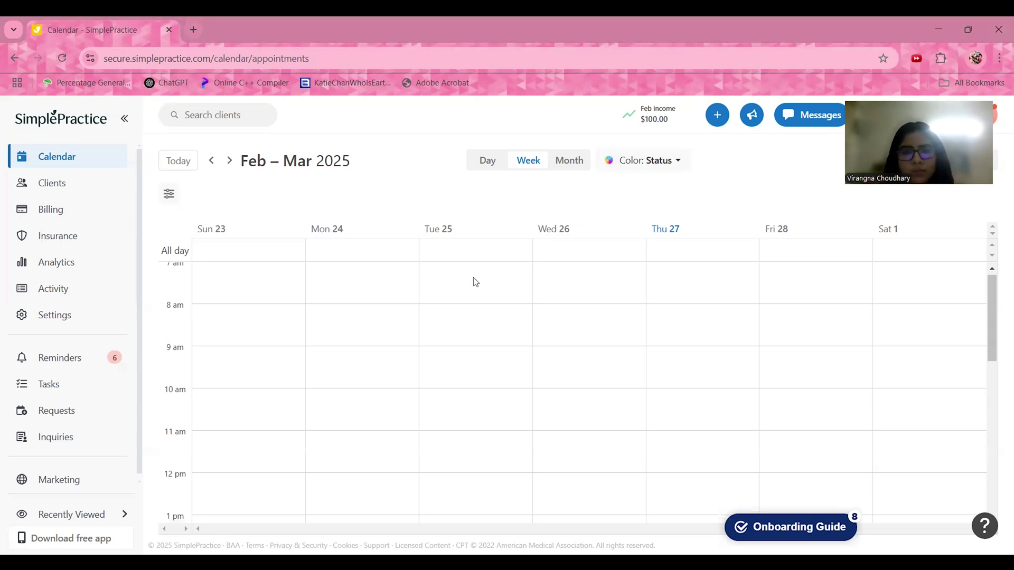
click(477, 281)
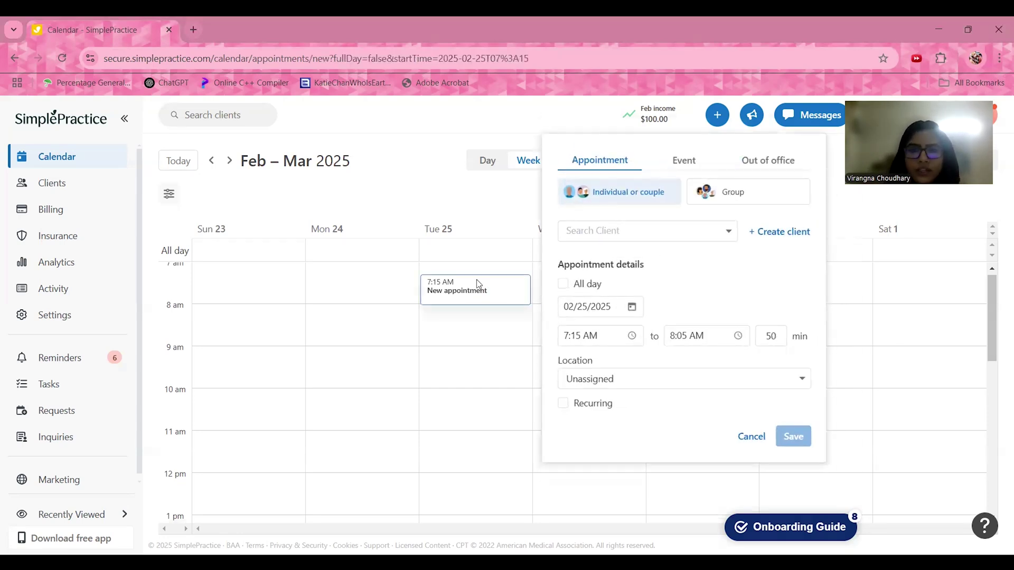
Step: Check the client search, Event and Out of office booking forms unsaved, then open Clients and contacts
click(711, 234)
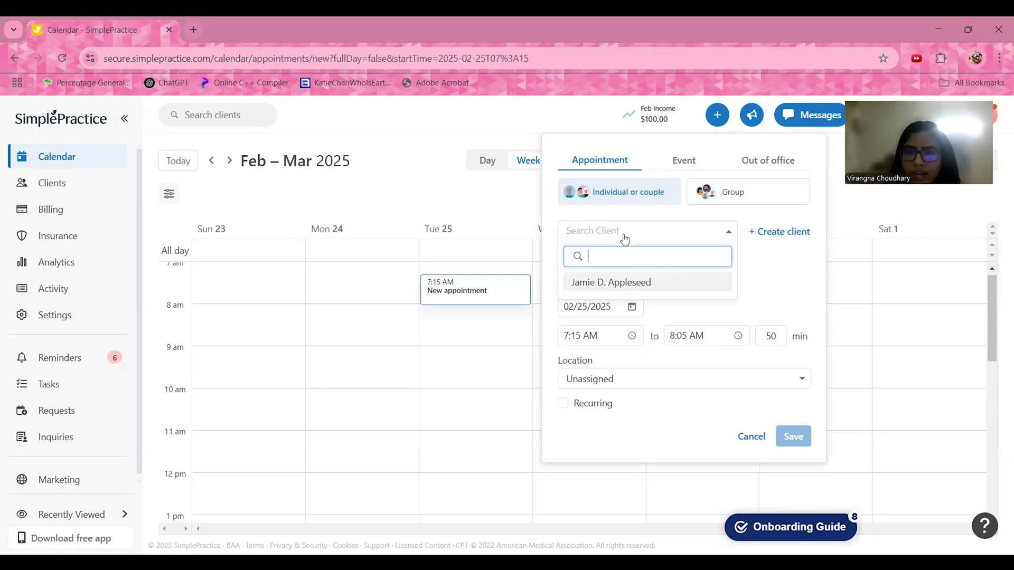
click(779, 274)
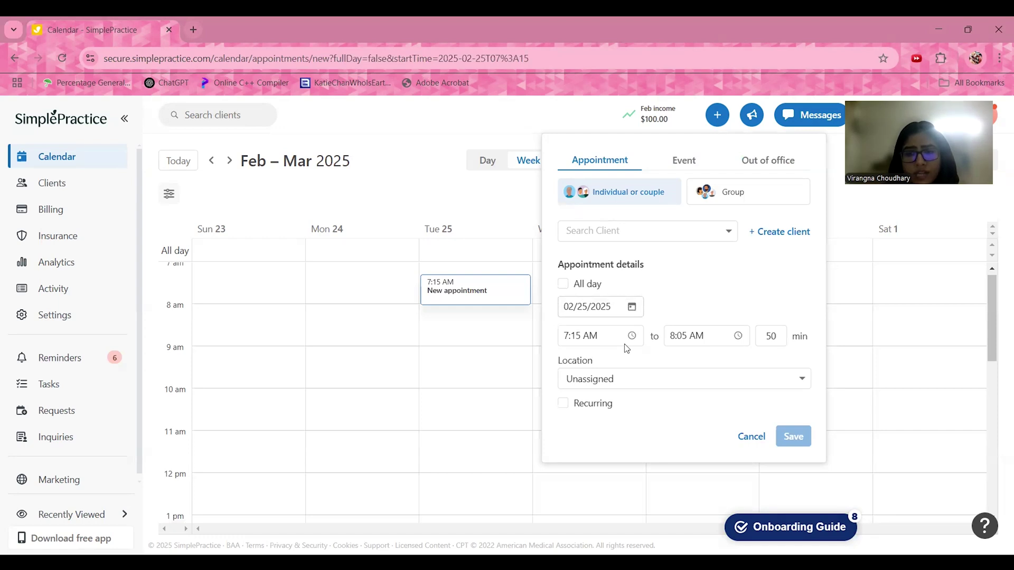
click(681, 161)
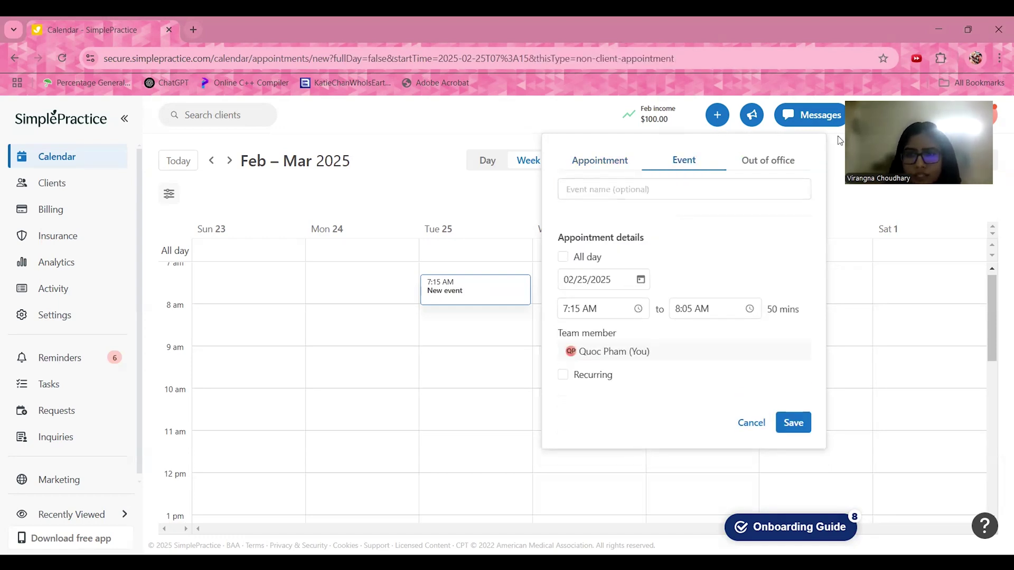
click(782, 163)
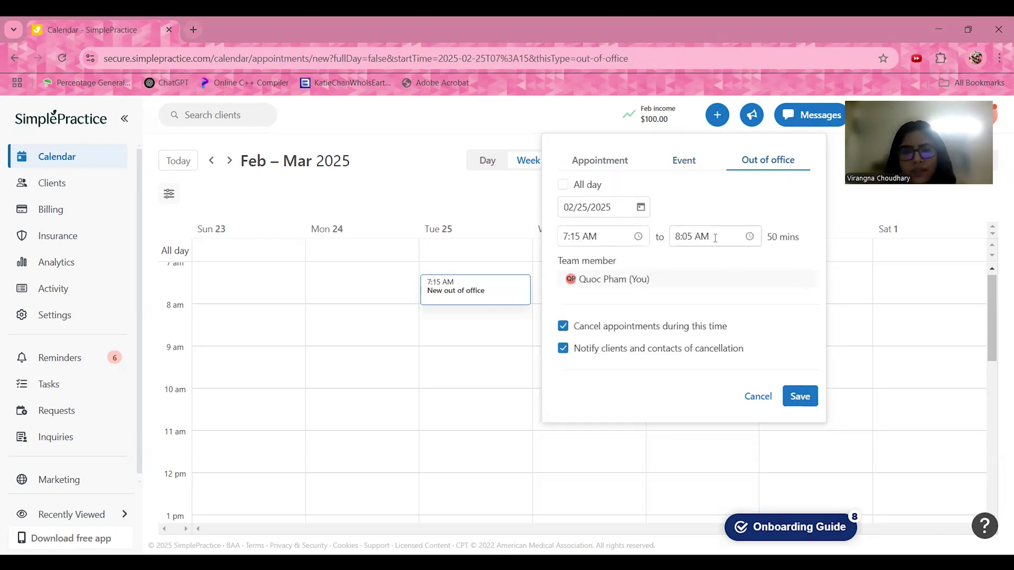
click(59, 182)
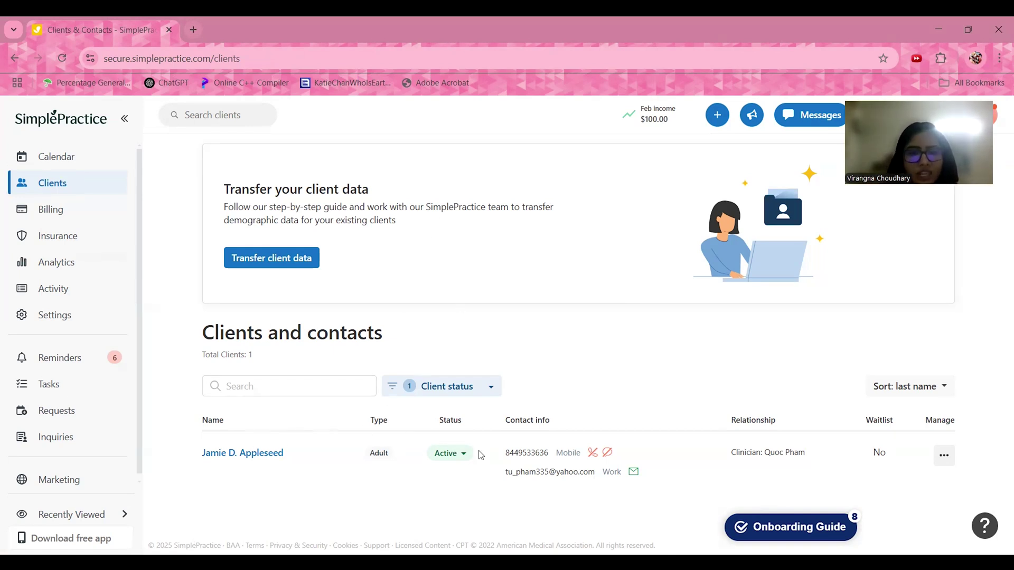
Step: Review the client's status choices and sort options, keeping the list sorted by last name
click(446, 453)
scroll(454, 515, down, 1)
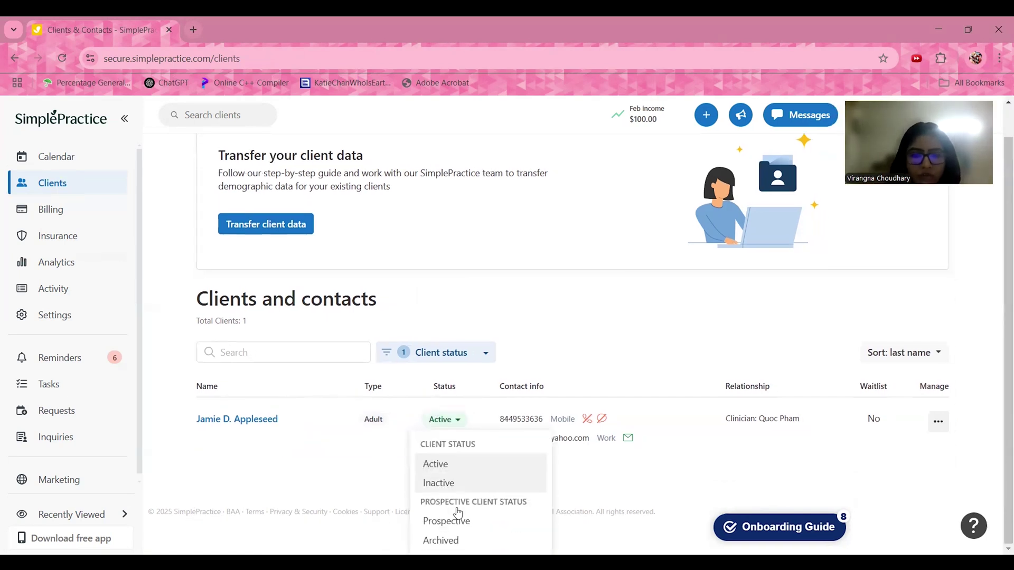
click(365, 469)
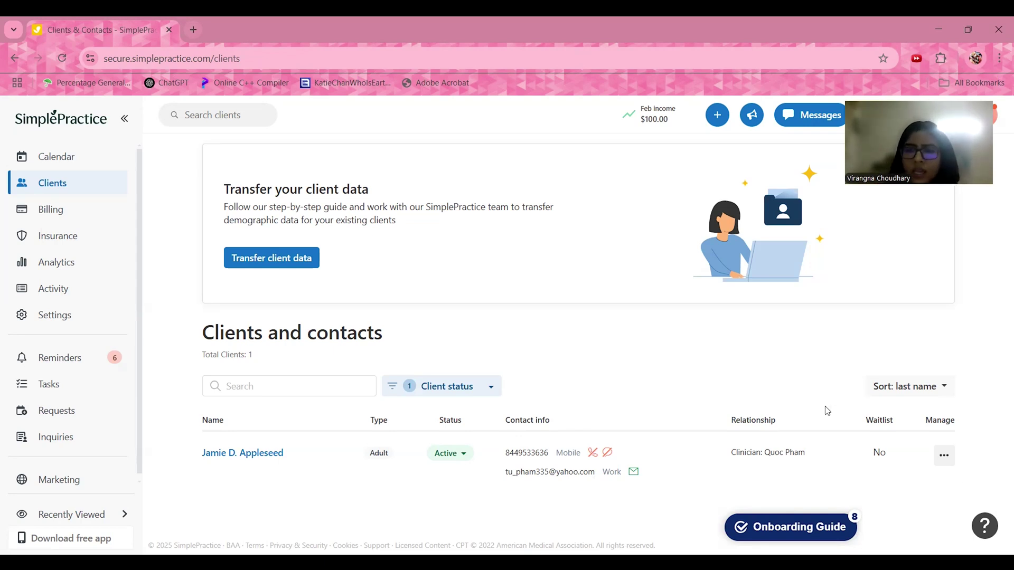
click(890, 397)
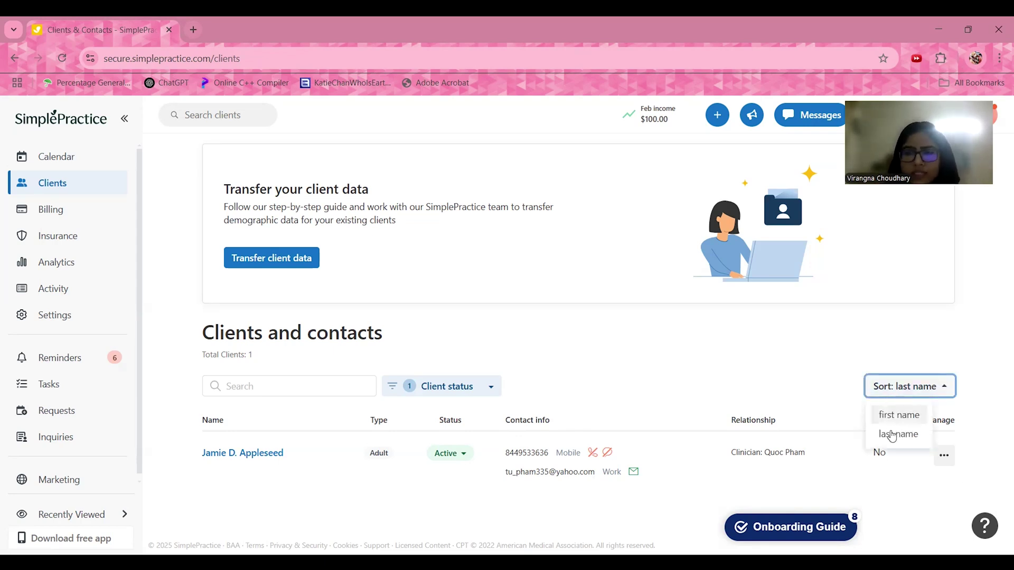
click(741, 342)
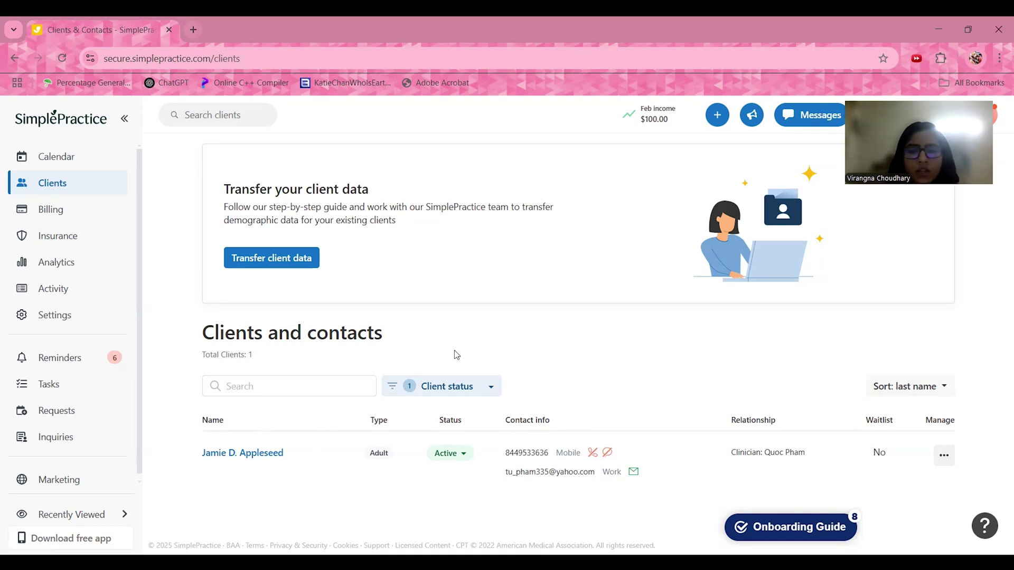
Step: Look over the client status filter without applying it, then open Billing recent activity
click(449, 389)
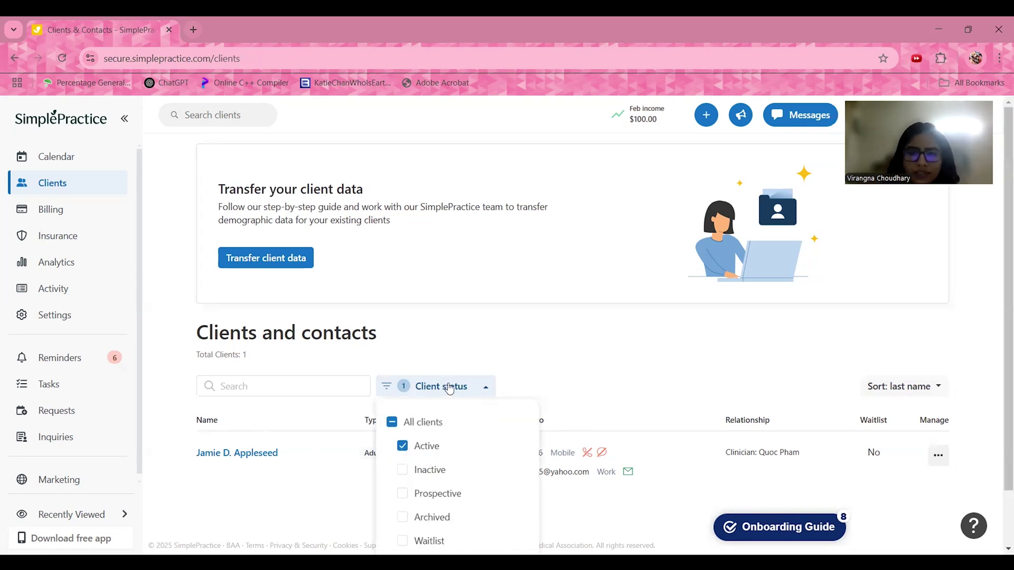
scroll(446, 474, down, 1)
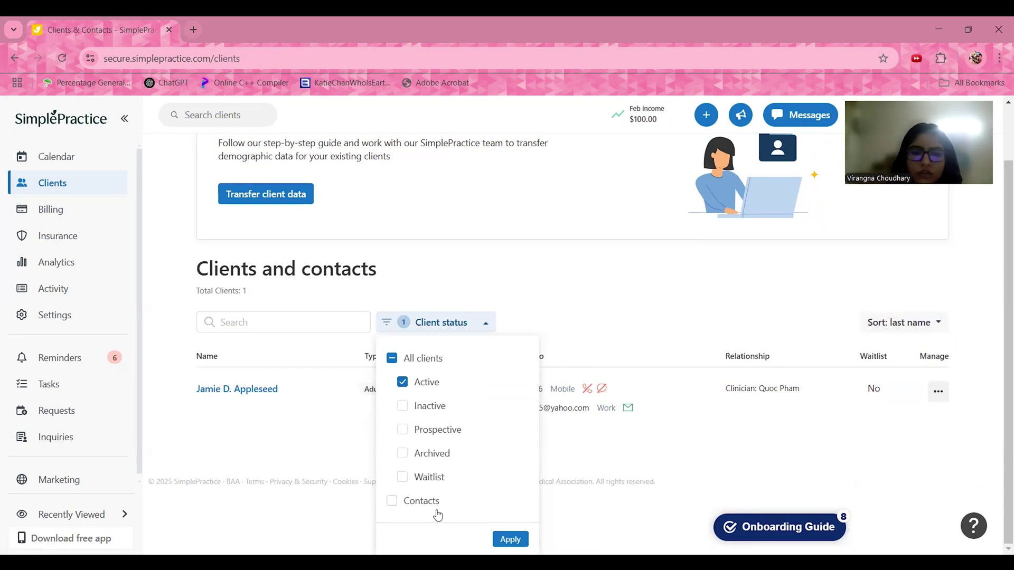
click(606, 311)
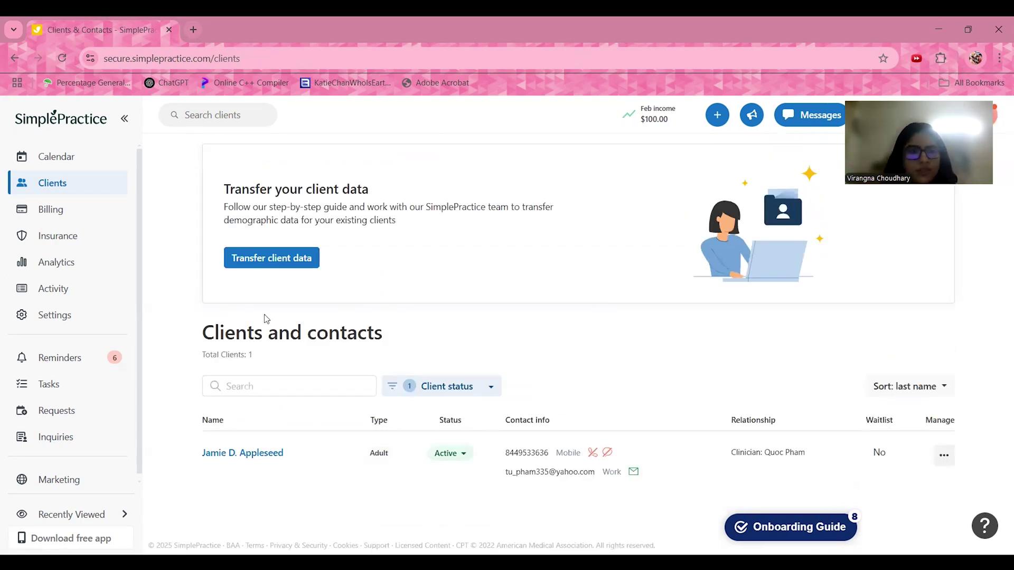
click(63, 210)
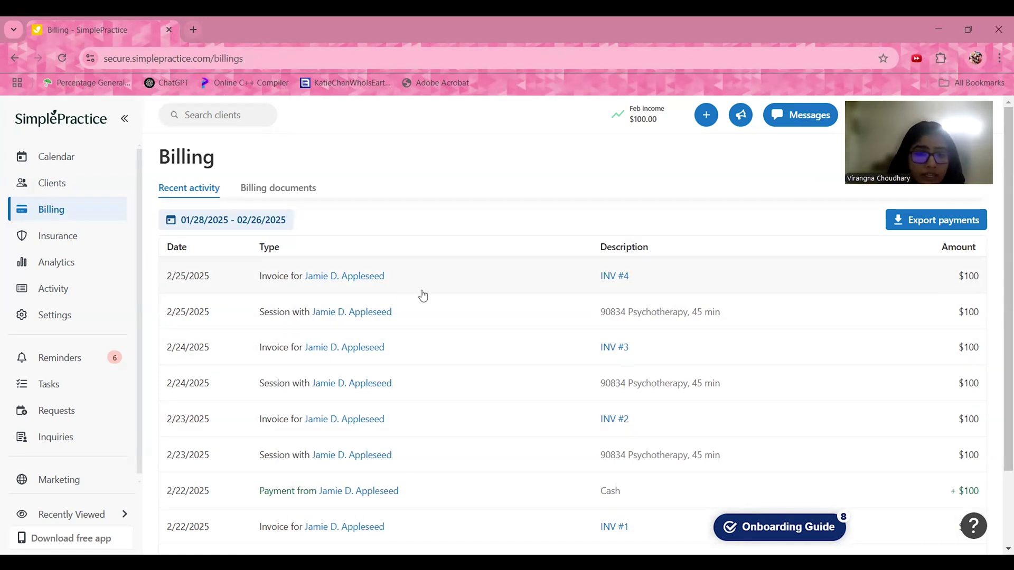
scroll(453, 433, down, 3)
scroll(452, 433, up, 3)
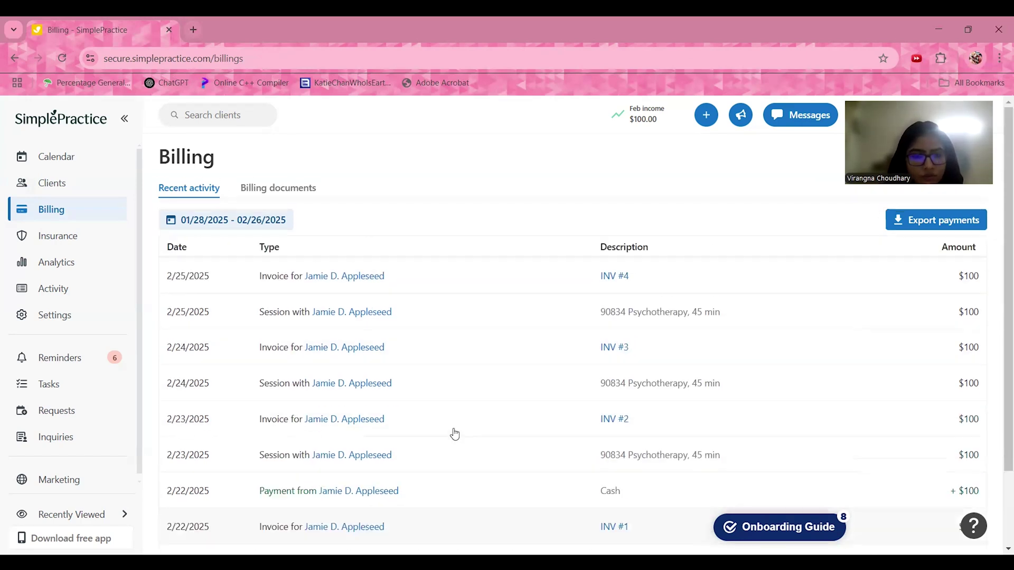
Step: Open the Insurance page, showing no unbilled appointments for 01/28/2025–02/26/2025
click(100, 239)
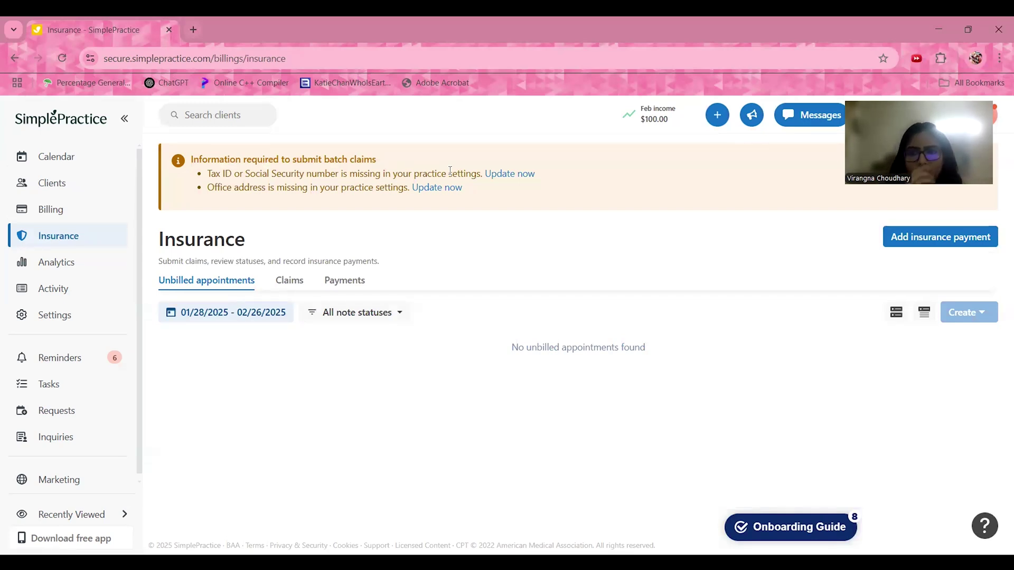
Step: Open Analytics, scroll the income, balances and appointments summaries, and select the Last month tab
click(79, 262)
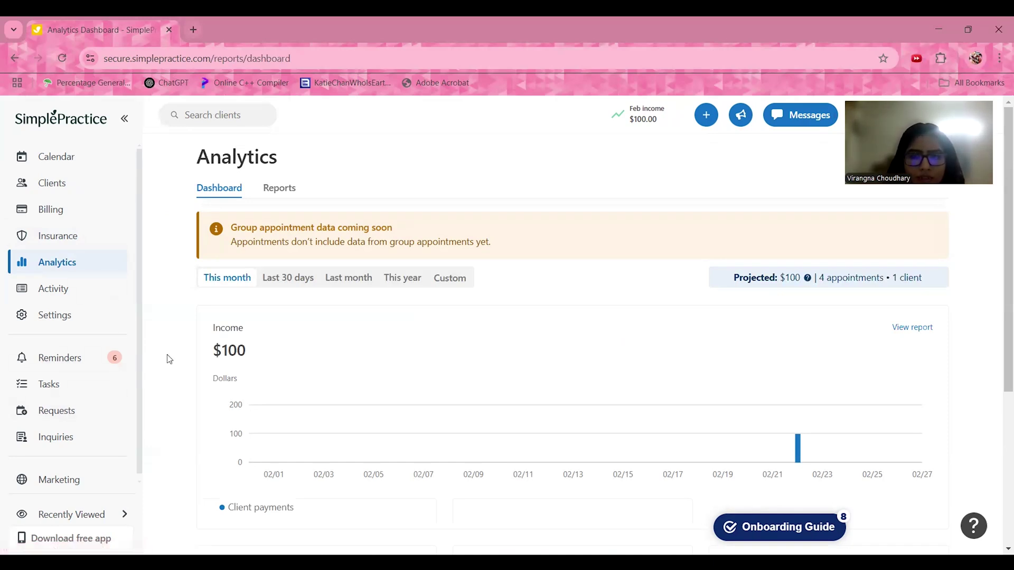
scroll(167, 357, down, 1)
scroll(169, 360, up, 1)
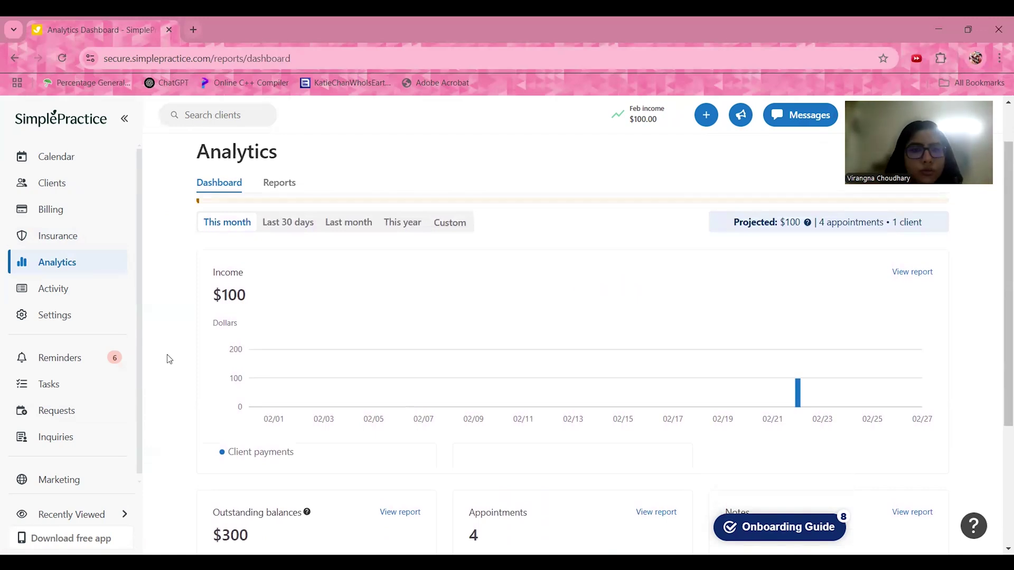
click(349, 222)
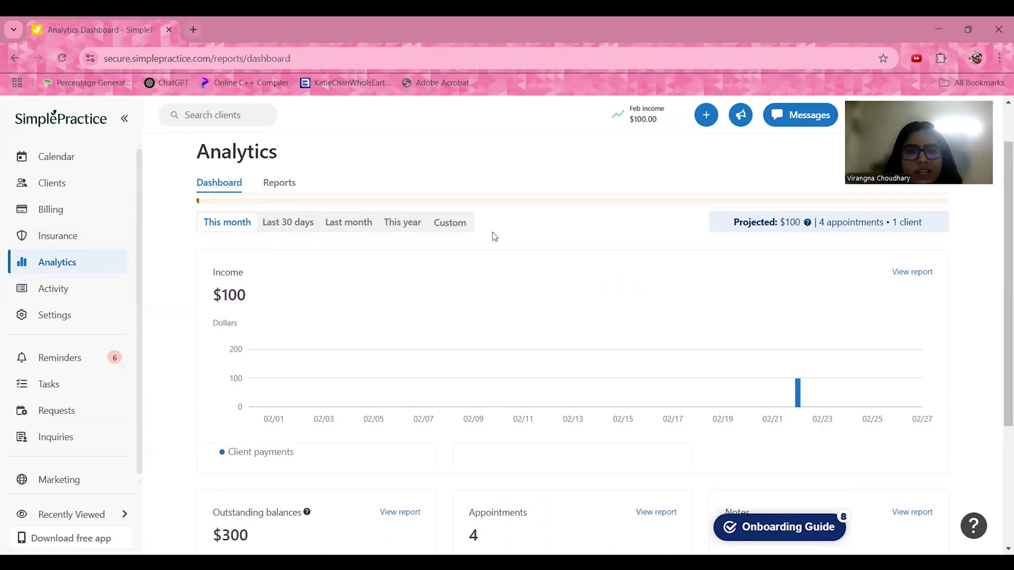
Step: Choose a Custom analytics range, moving the start date from February 2 to 11 to 18
click(451, 227)
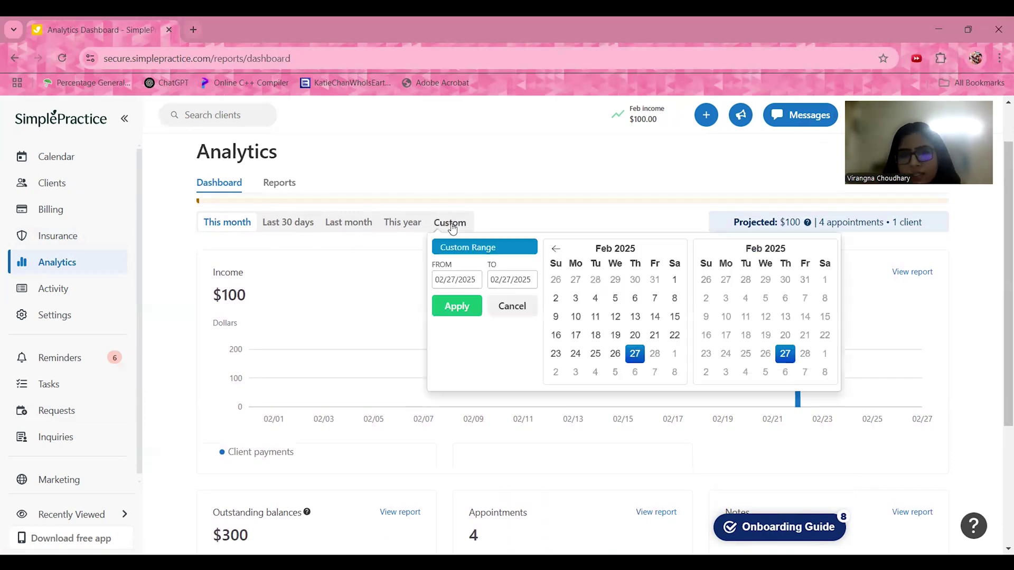
click(557, 299)
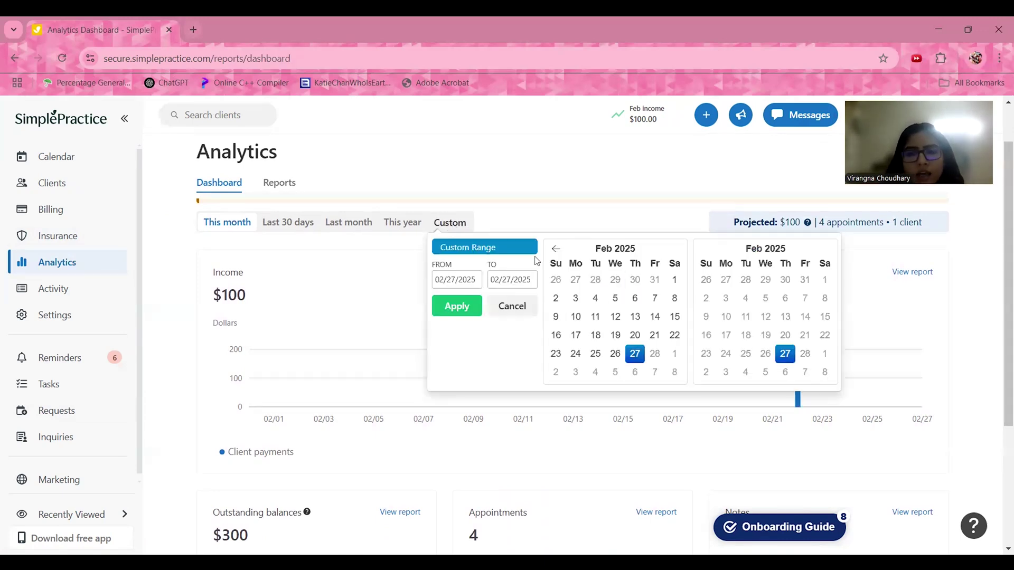
click(596, 318)
click(596, 337)
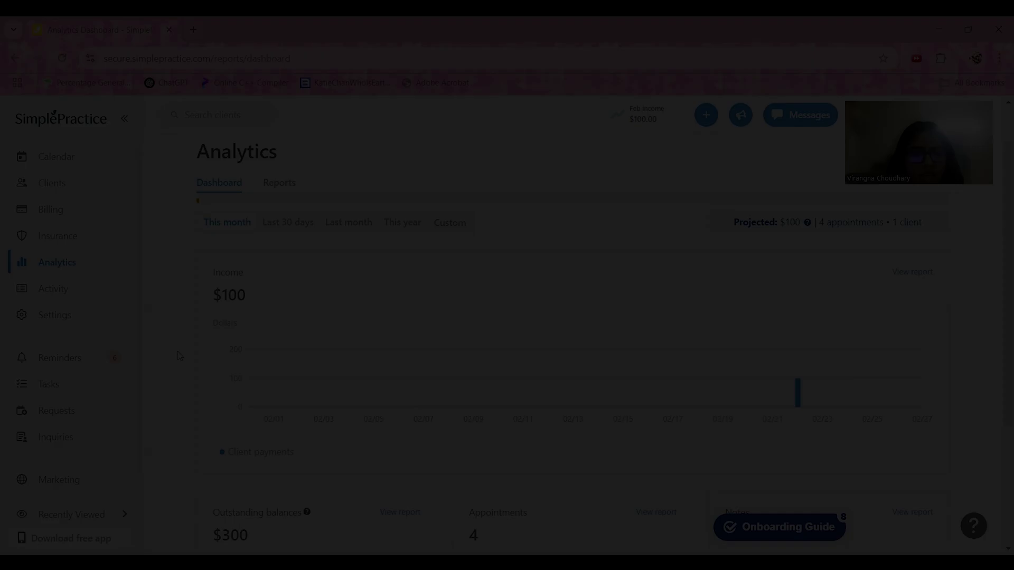
scroll(177, 355, down, 1)
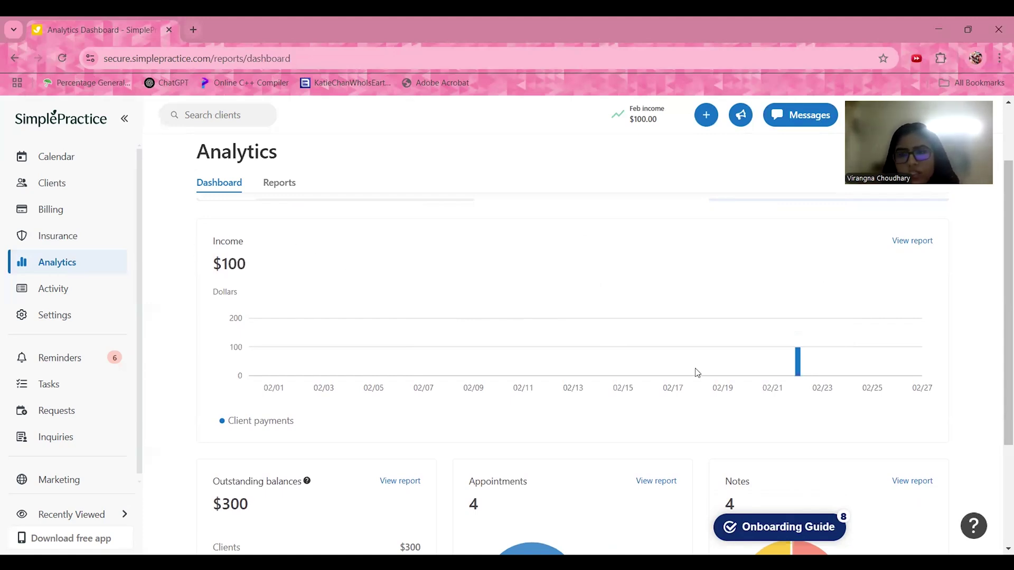
mouse_move(797, 351)
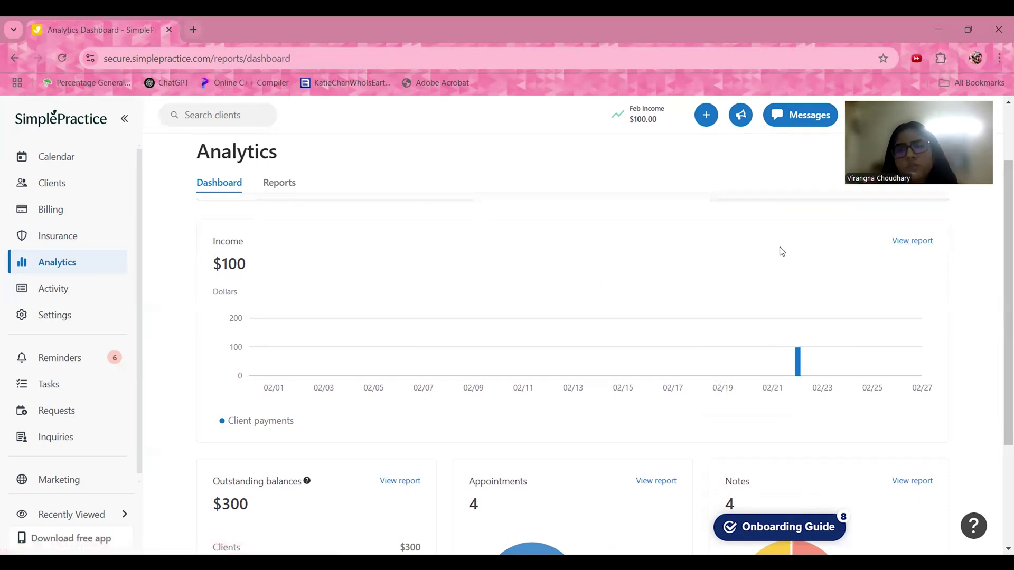
scroll(670, 233, down, 3)
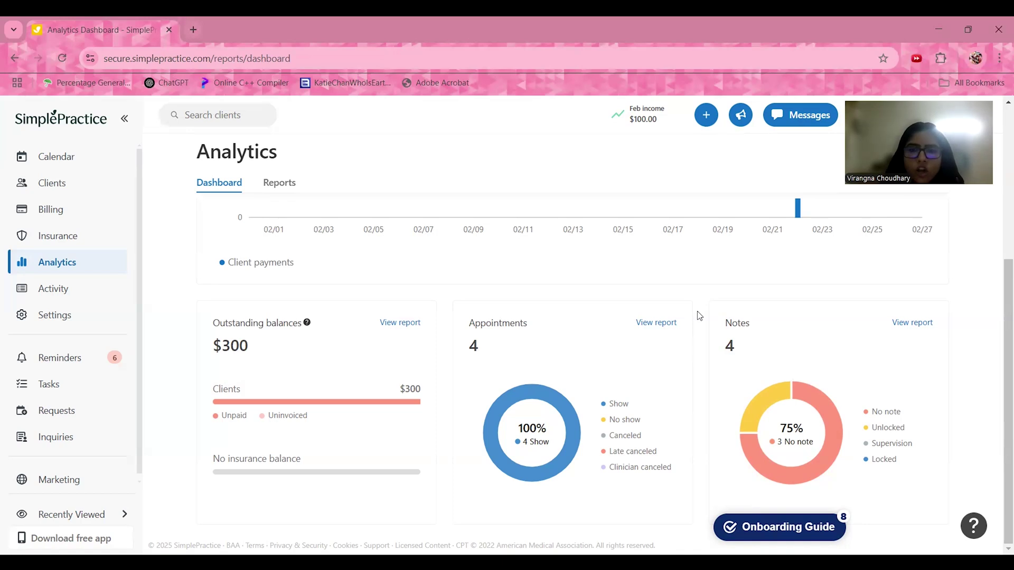
scroll(699, 316, up, 5)
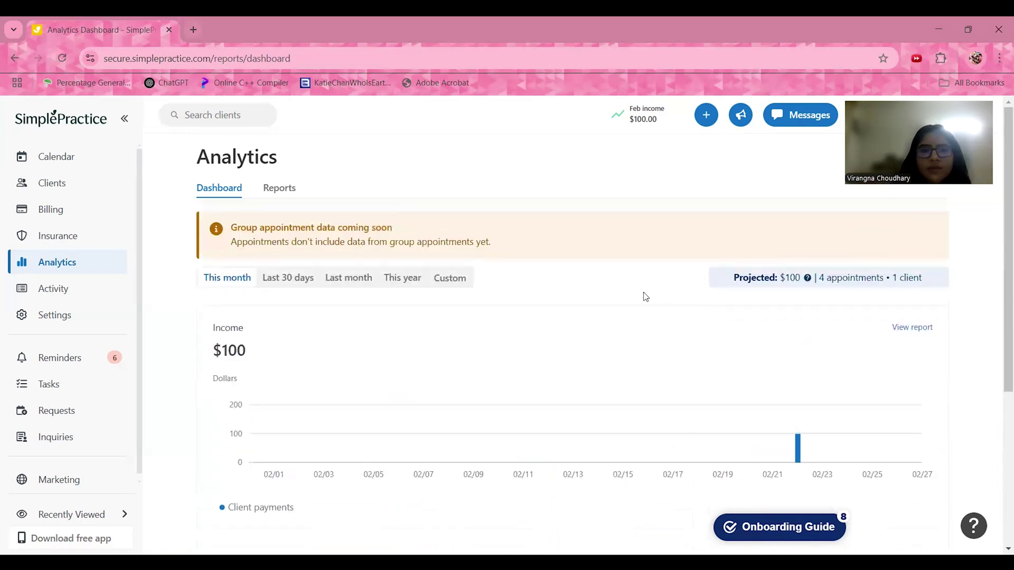
Step: Scroll through the Activity history list, then open the profile and security Settings
click(51, 289)
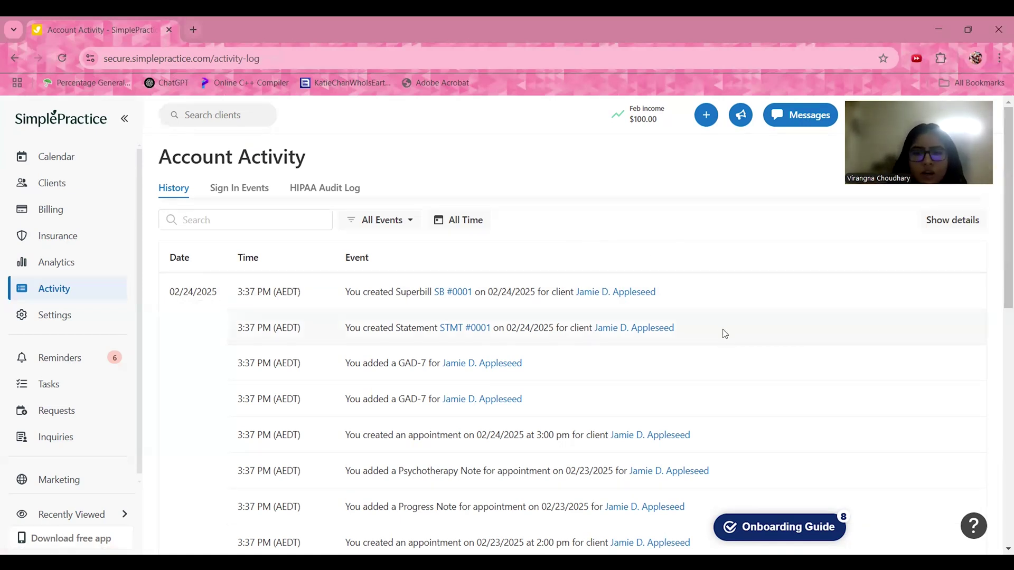
scroll(723, 333, down, 5)
scroll(723, 333, down, 3)
click(54, 315)
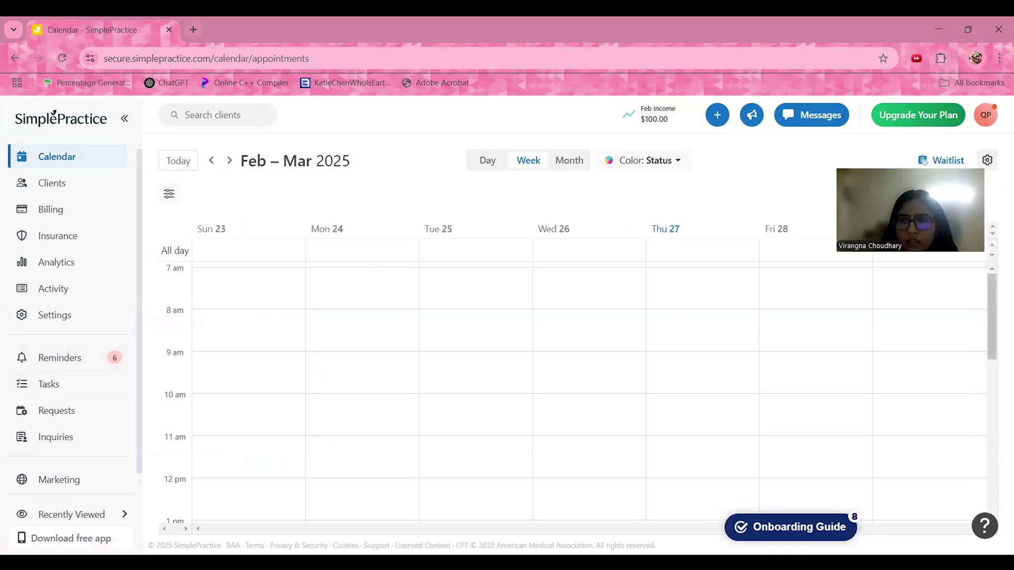
Step: Open Upgrade Your Plan and scroll the Starter $14.50, Essential $34.50 and Plus $49.50 plan cards
click(920, 124)
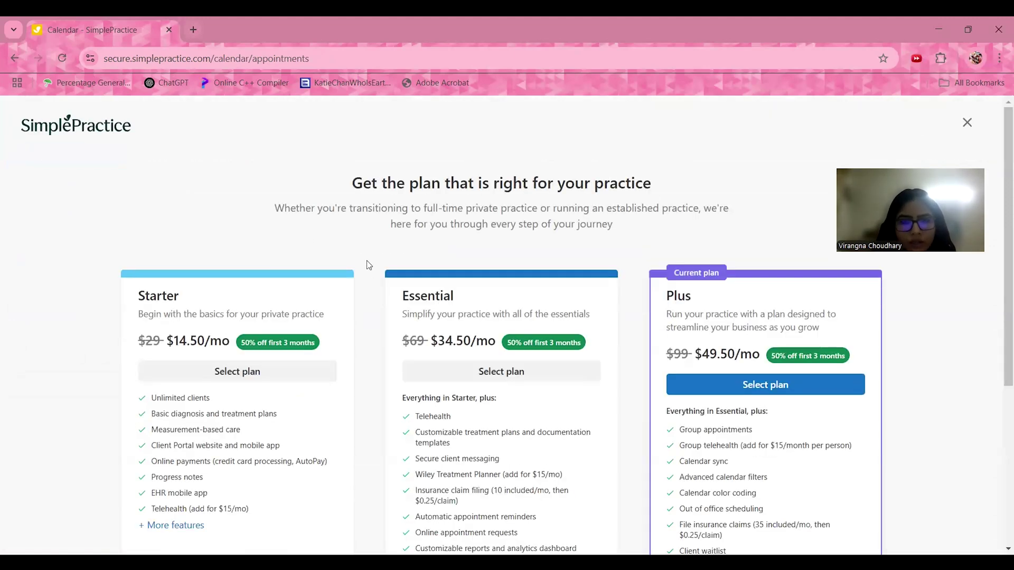
scroll(366, 285, down, 2)
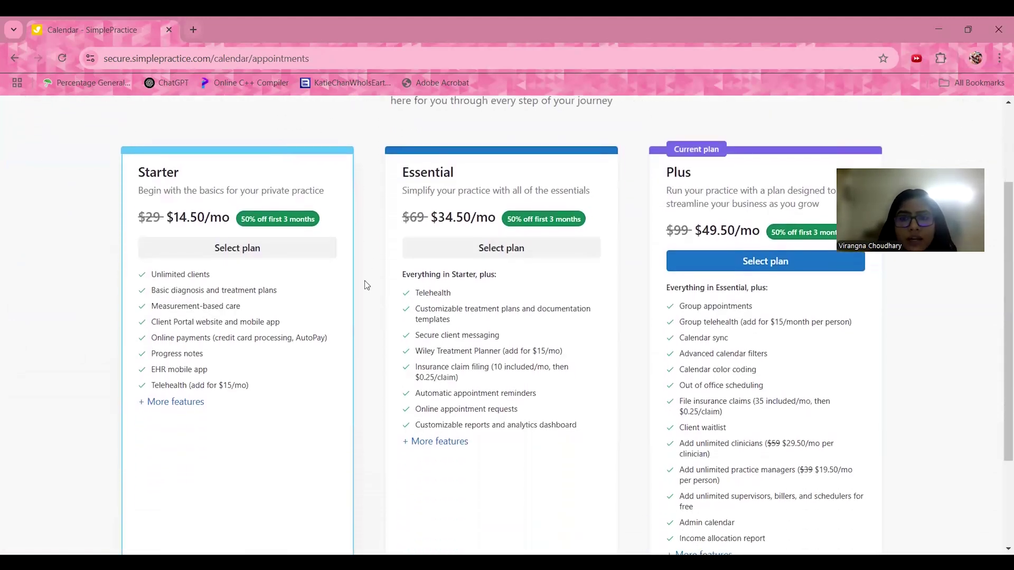
scroll(370, 269, down, 1)
scroll(370, 268, down, 1)
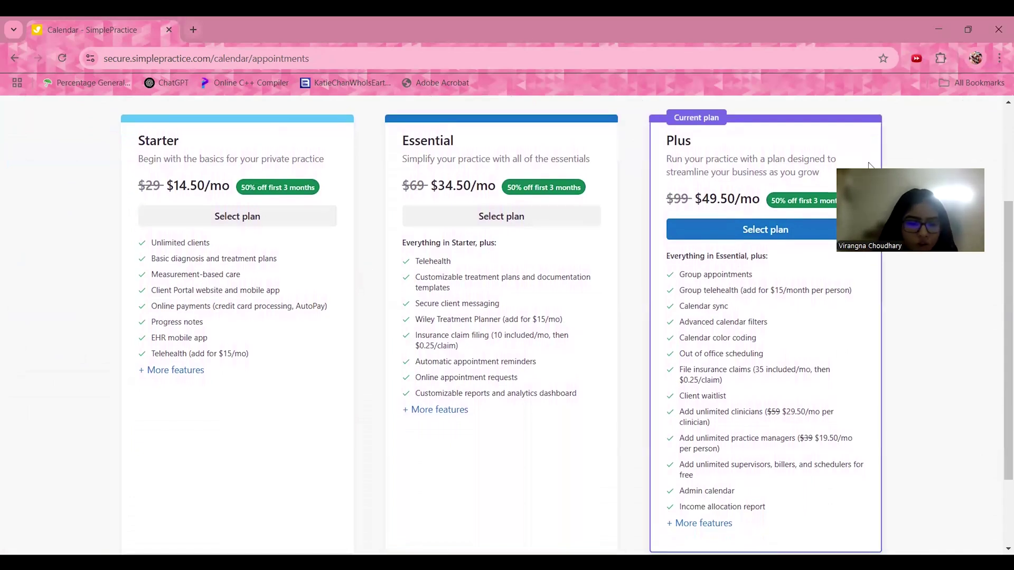
drag(940, 135, 948, 77)
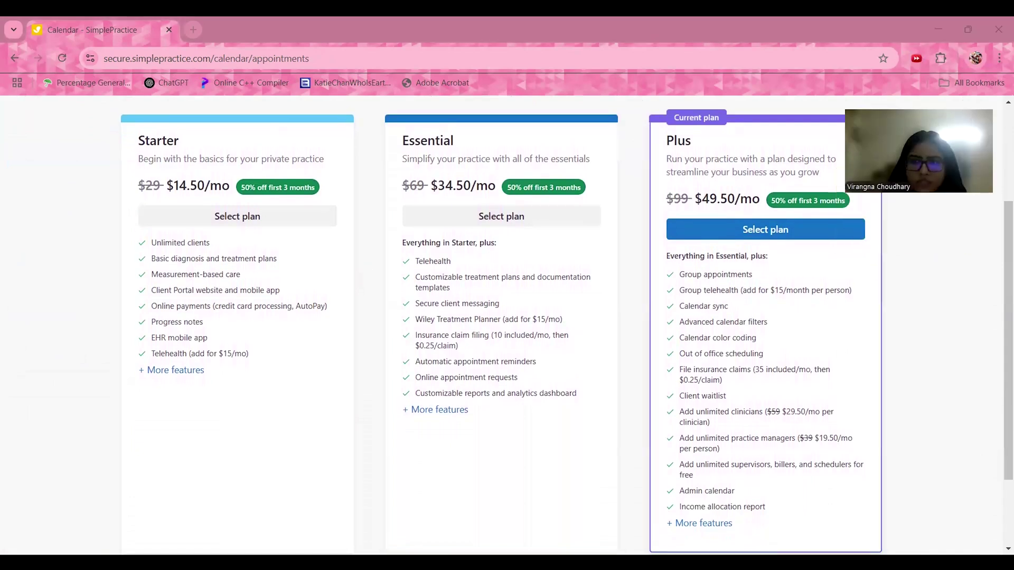
scroll(379, 198, up, 1)
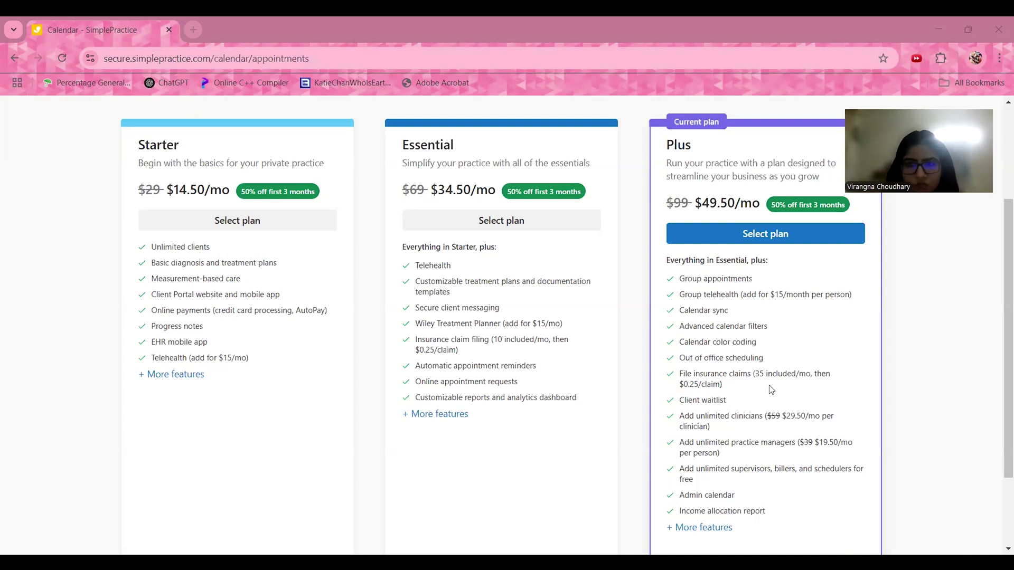
scroll(770, 389, down, 2)
scroll(770, 389, up, 5)
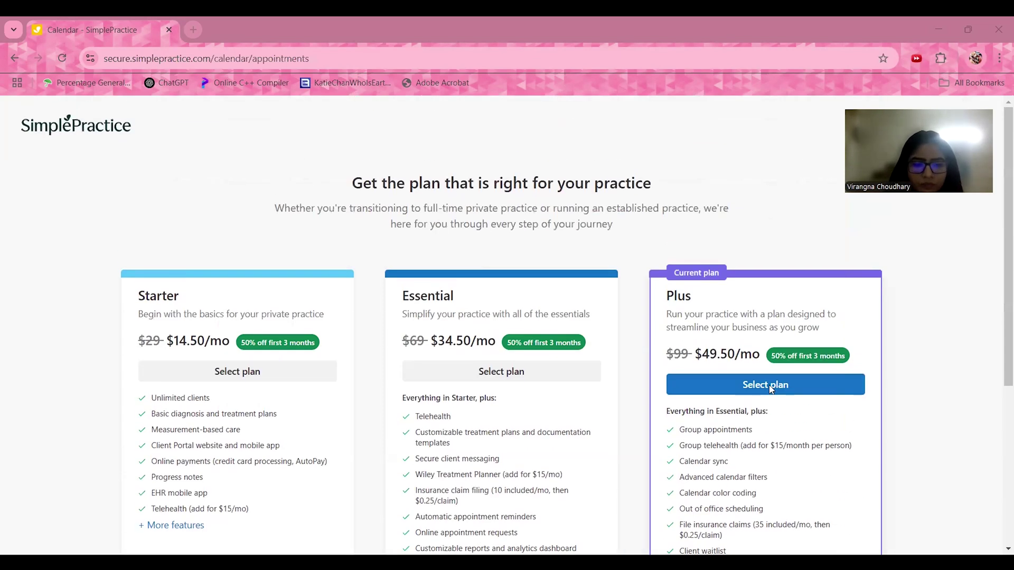